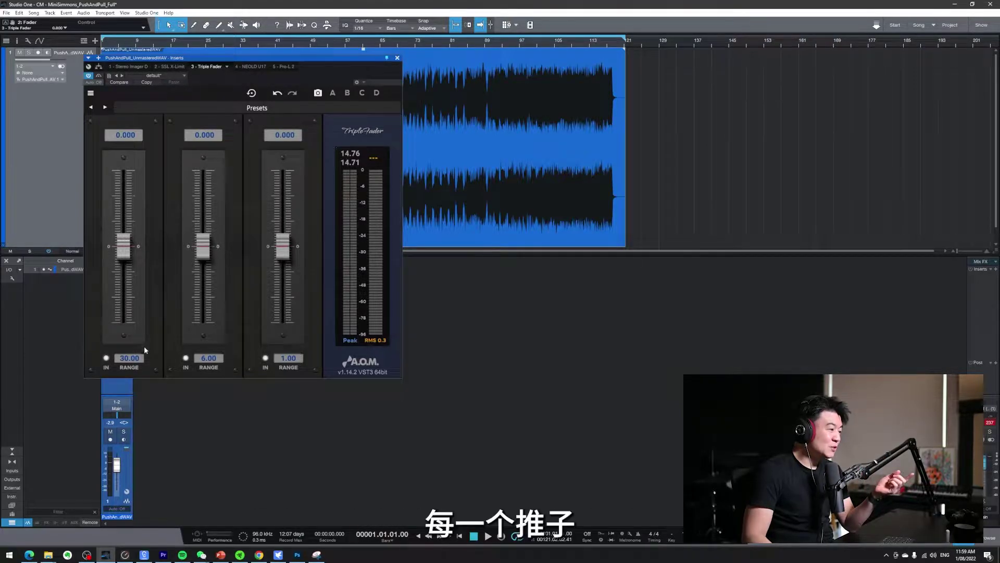
Step: Lower the first Triple Fader fader slightly to -0.100
left_click(128, 359)
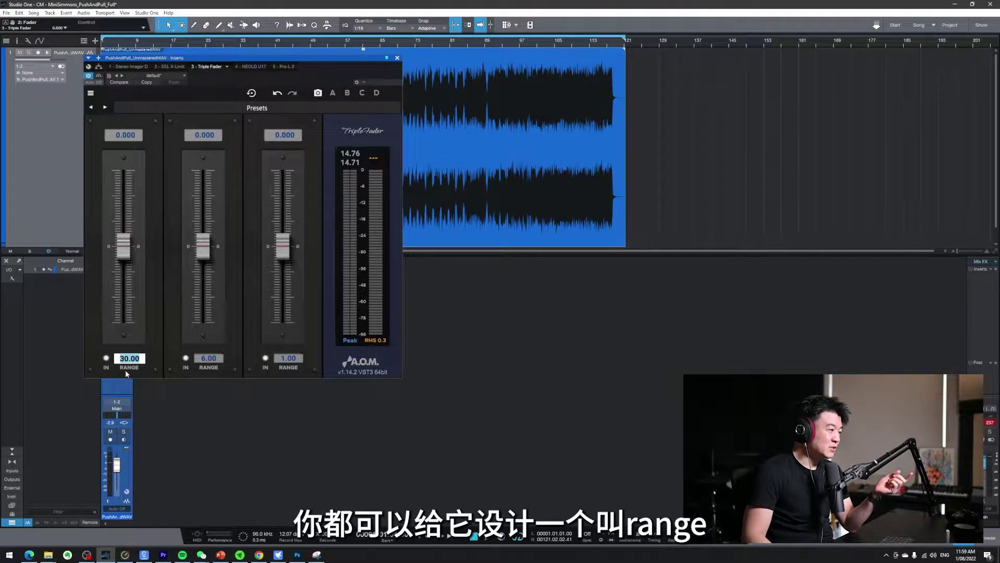
left_click(130, 371)
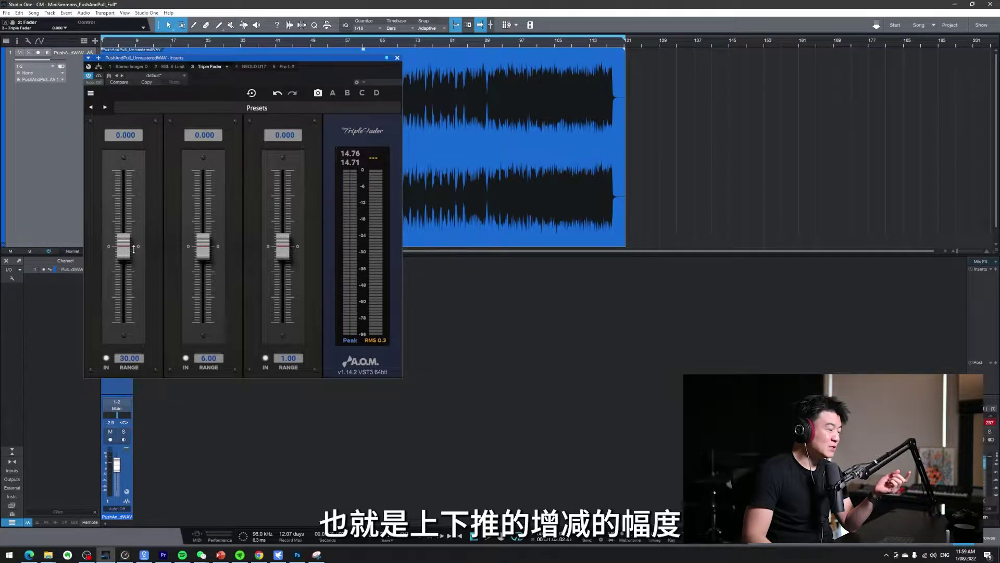
mouse_move(116, 261)
left_mouse_down()
mouse_move(116, 181)
mouse_move(124, 316)
mouse_move(124, 246)
left_mouse_up()
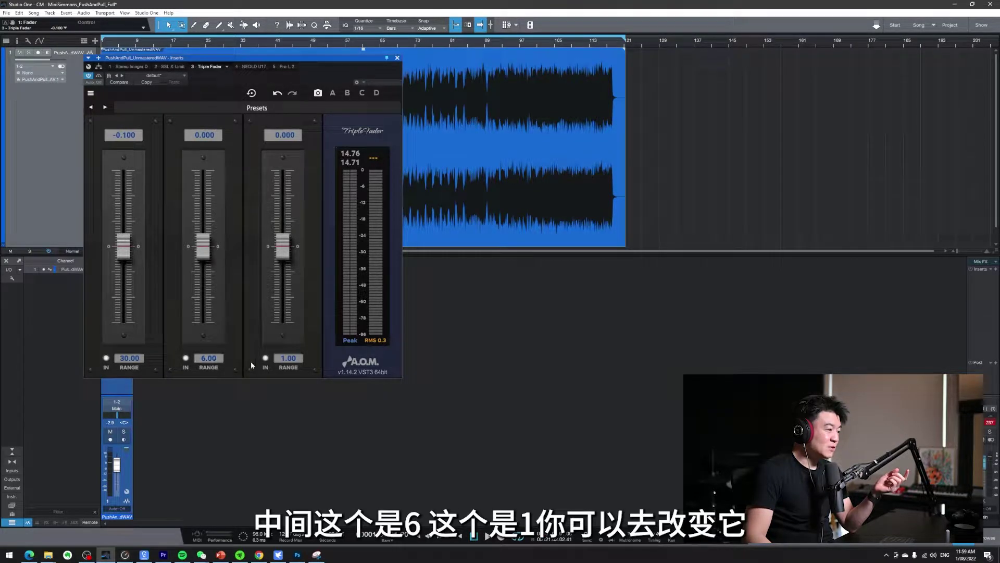
Step: Try a range of 60 on the first fader and 0.01 on the third fader
left_click(131, 358)
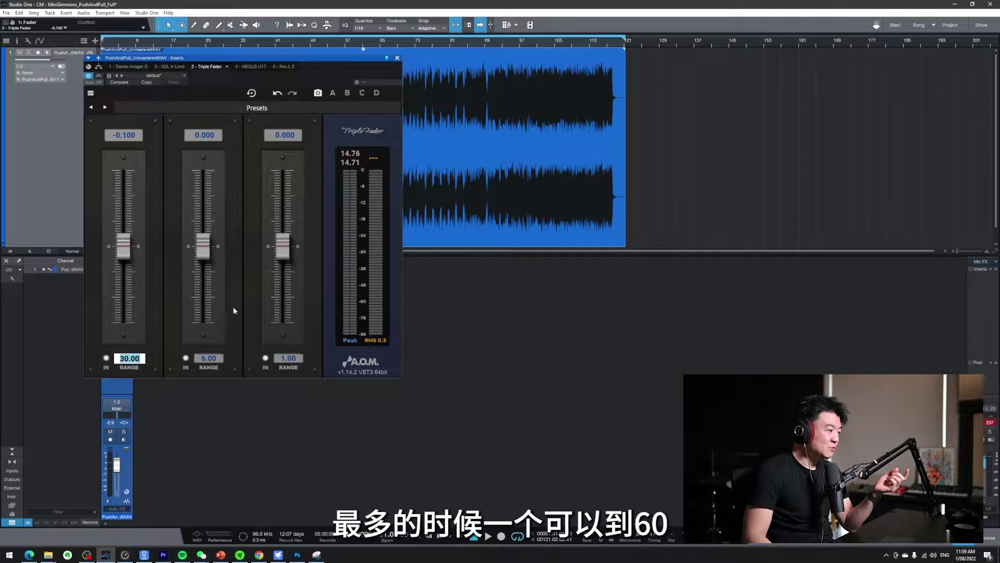
type("60")
key("Return")
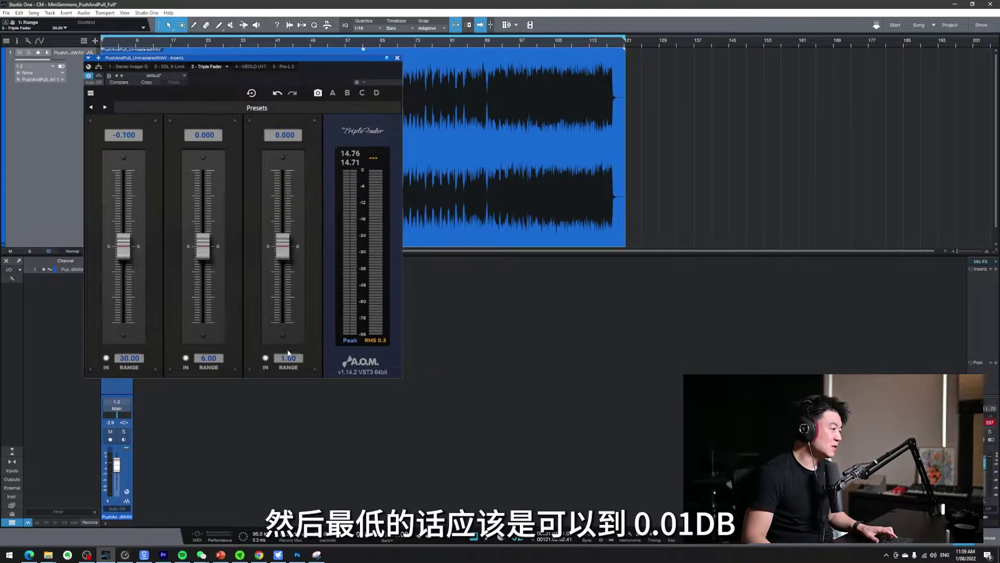
left_click(288, 358)
type("0.01")
key("Return")
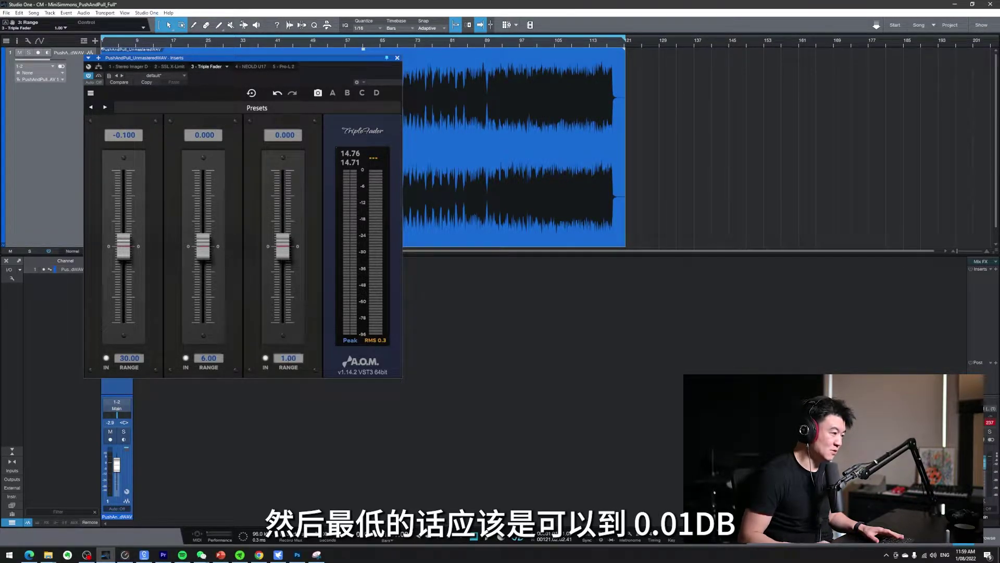
key("ctrl+z")
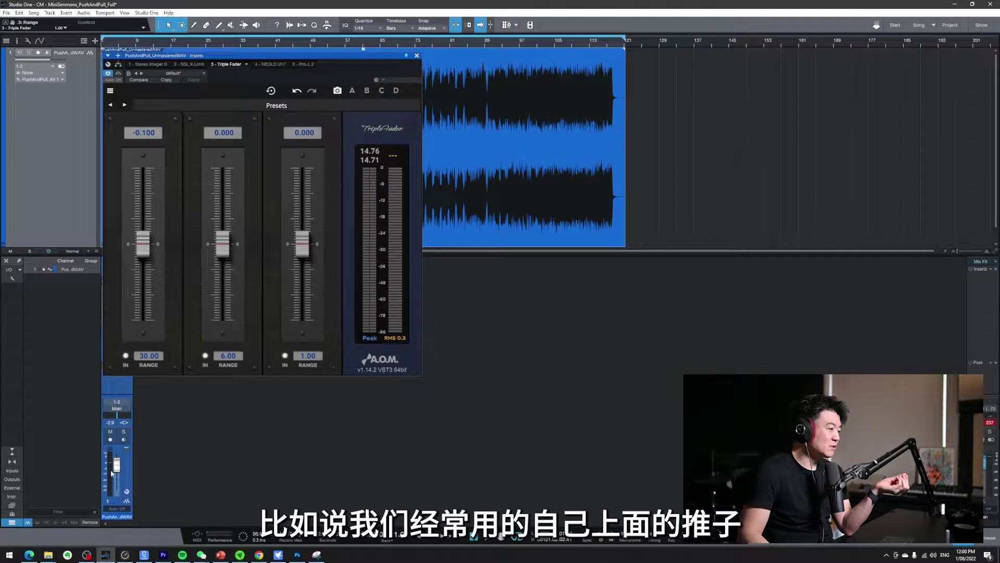
Step: Raise the track's channel volume to -2.0 dB and lower the first Triple Fader fader to -0.900
mouse_move(118, 467)
left_mouse_down()
mouse_move(119, 493)
mouse_move(130, 444)
mouse_move(130, 461)
left_mouse_up()
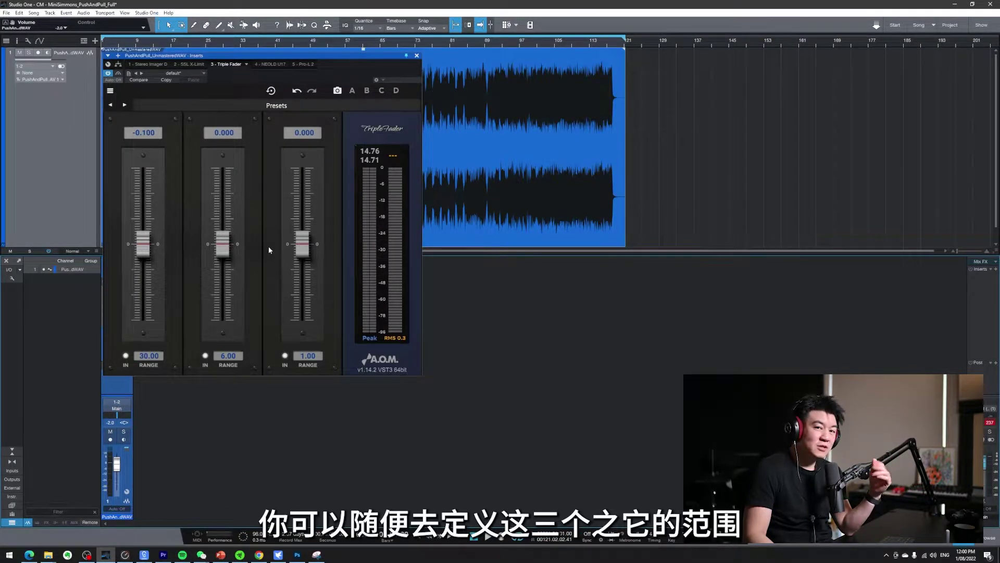
mouse_move(143, 243)
left_mouse_down()
mouse_move(143, 168)
mouse_move(143, 245)
left_mouse_up()
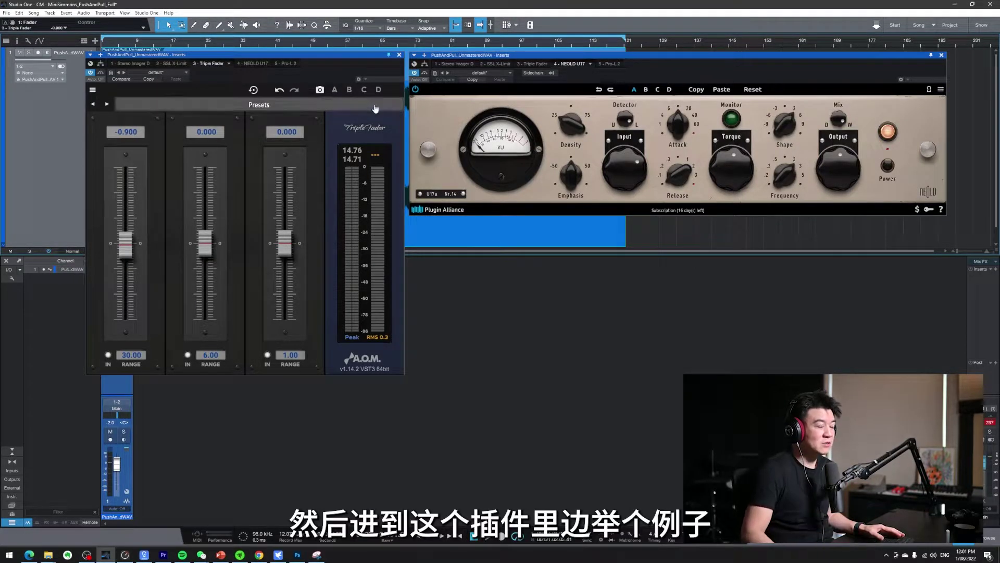
Step: Set the NEOLD U17 meter to input mode and play the track with the Triple Fader peak readout reset
left_click(508, 179)
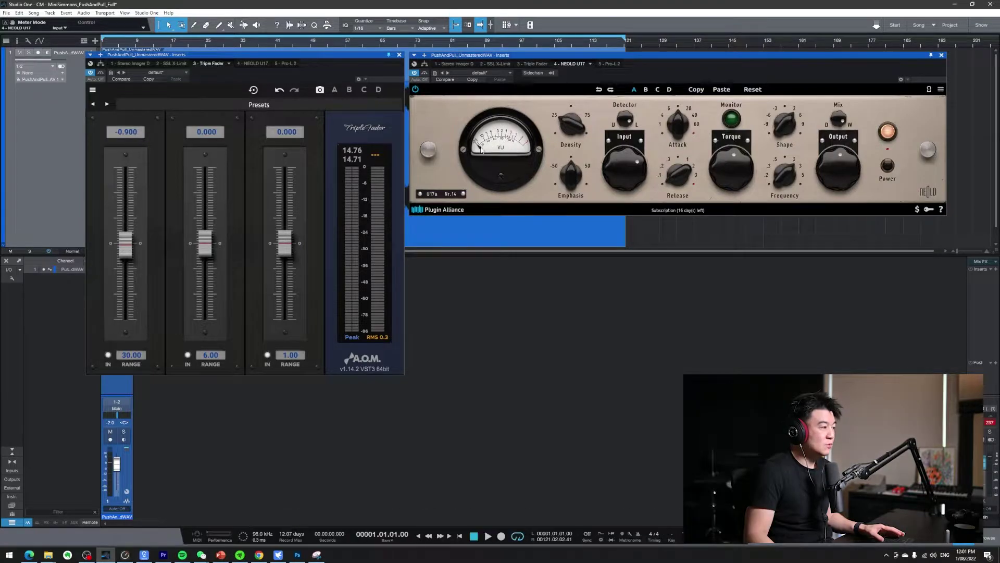
key("space")
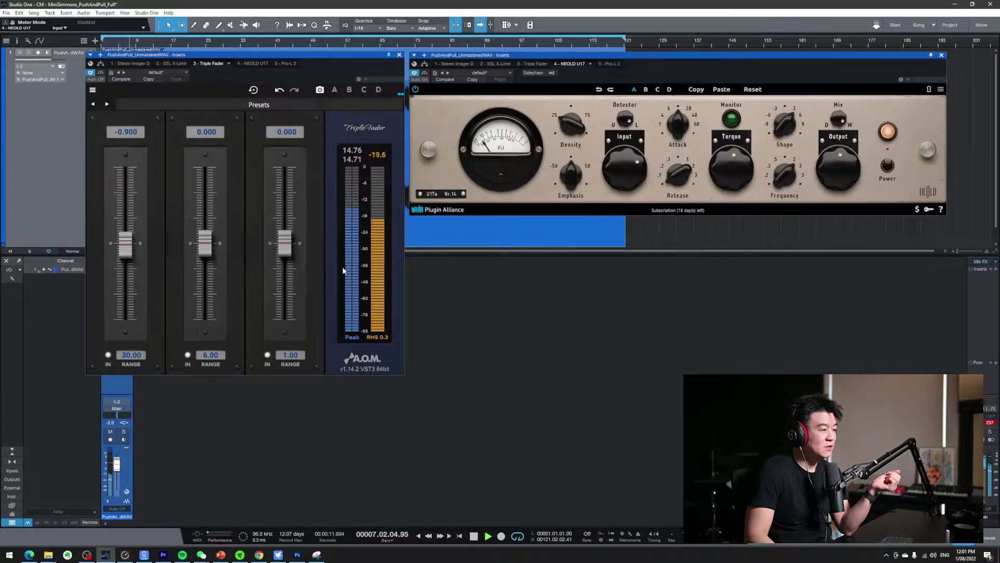
left_click(350, 166)
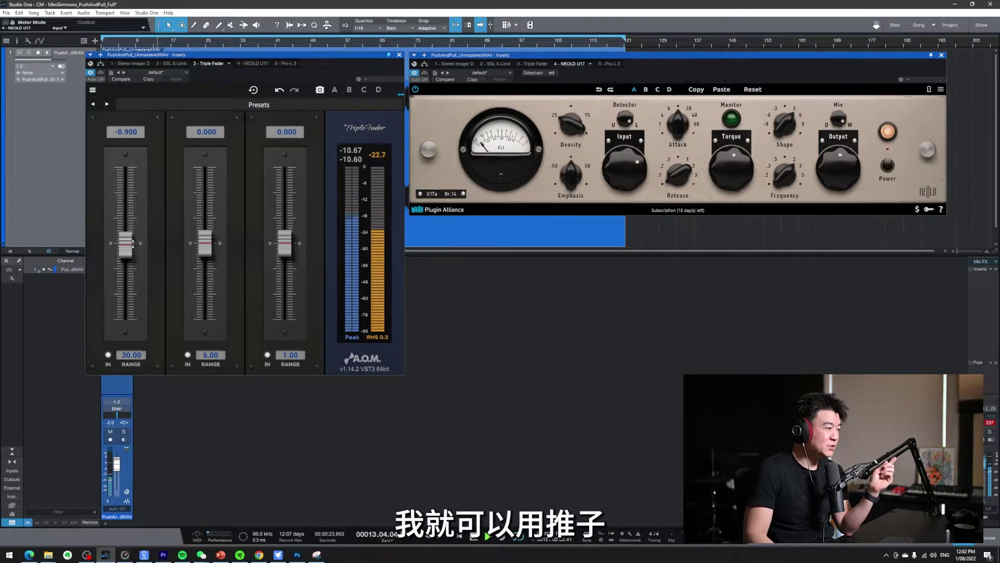
Step: Raise the first fader to 9.200 and the second to 1.580, with the main output volume turned down
left_click_drag(125, 248, 125, 217)
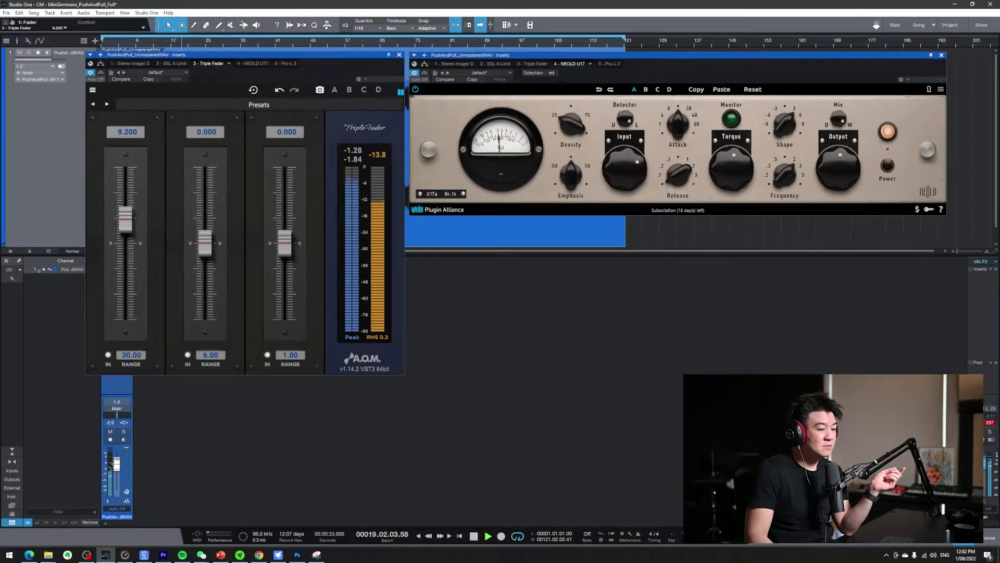
left_click_drag(984, 467, 985, 481)
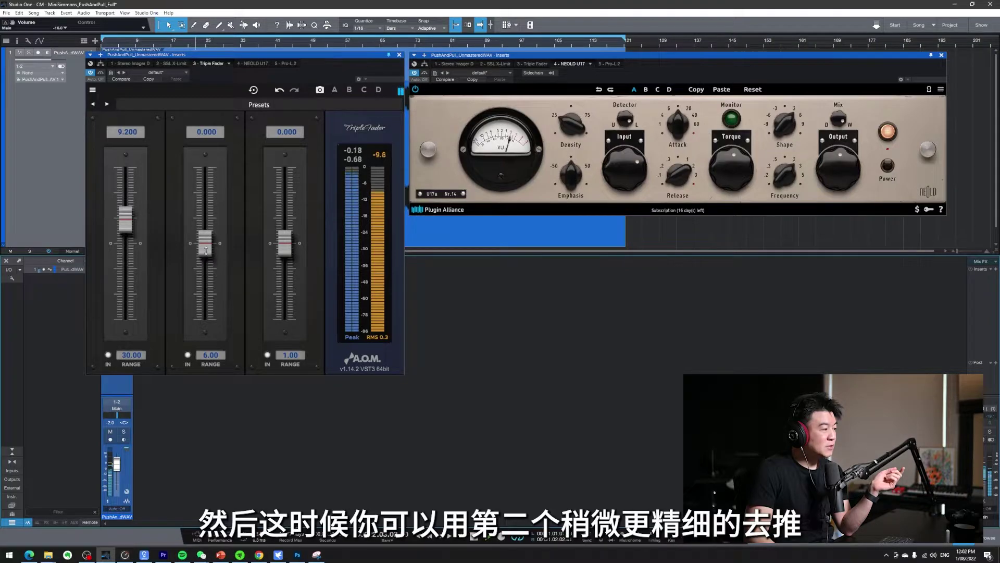
mouse_move(206, 249)
left_mouse_down()
mouse_move(205, 216)
mouse_move(206, 250)
left_mouse_up()
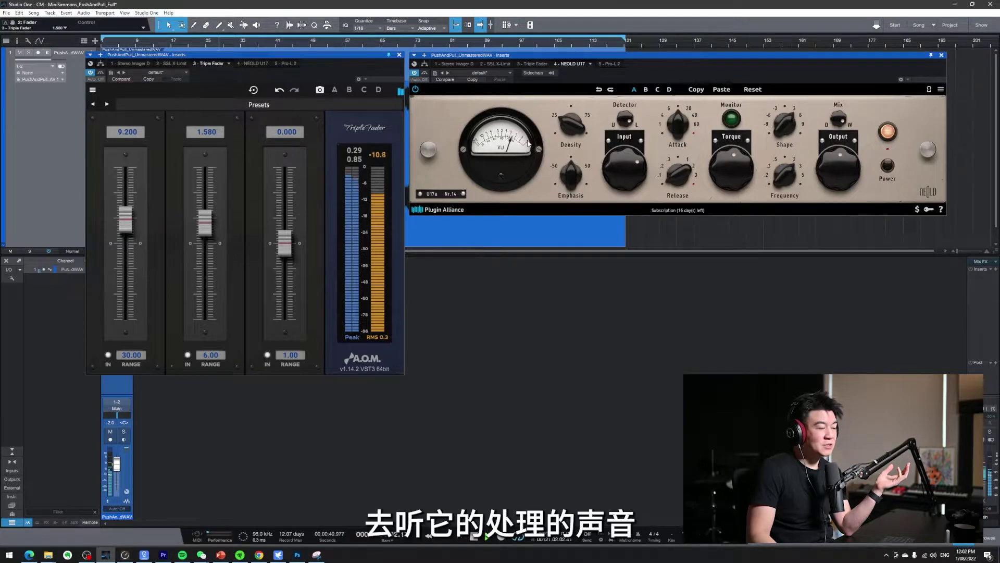
Step: Switch the NEOLD U17 meter to reduction mode and bring the main output volume back up
left_click(504, 163)
left_click(505, 165)
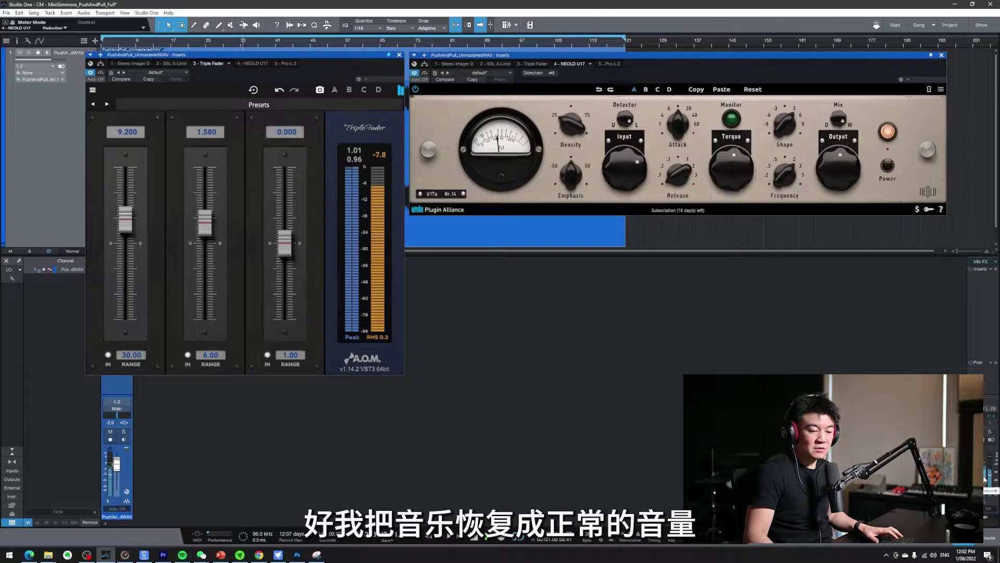
left_click_drag(984, 479, 984, 468)
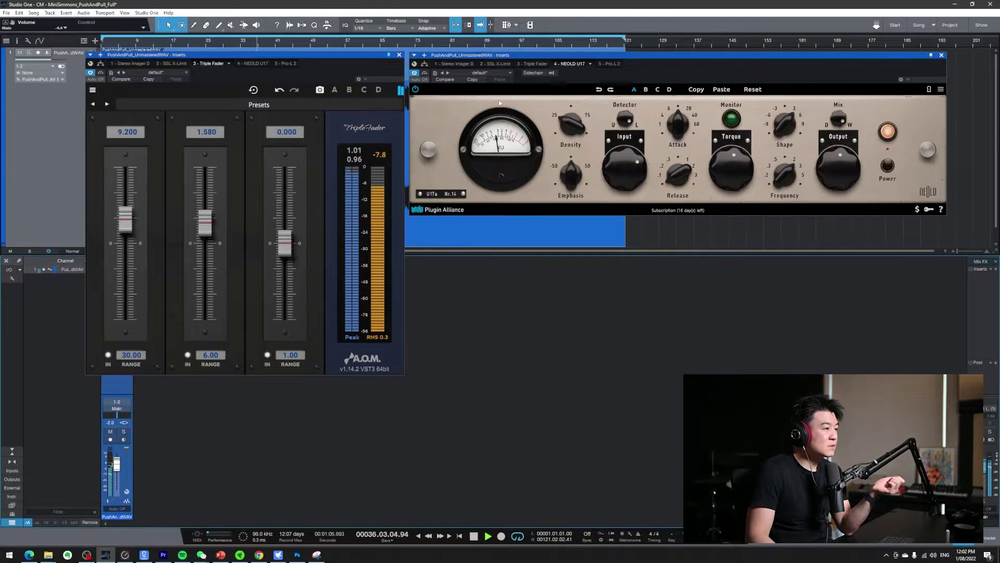
Step: Compare the sound with NEOLD U17 bypassed and active, and set its output to 4.1 dB
left_click(416, 89)
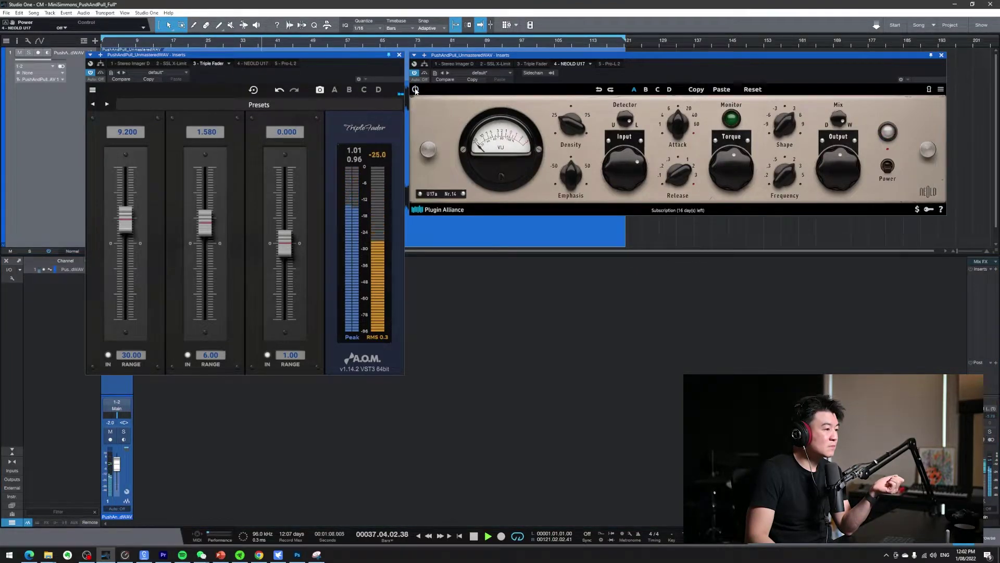
left_click(416, 90)
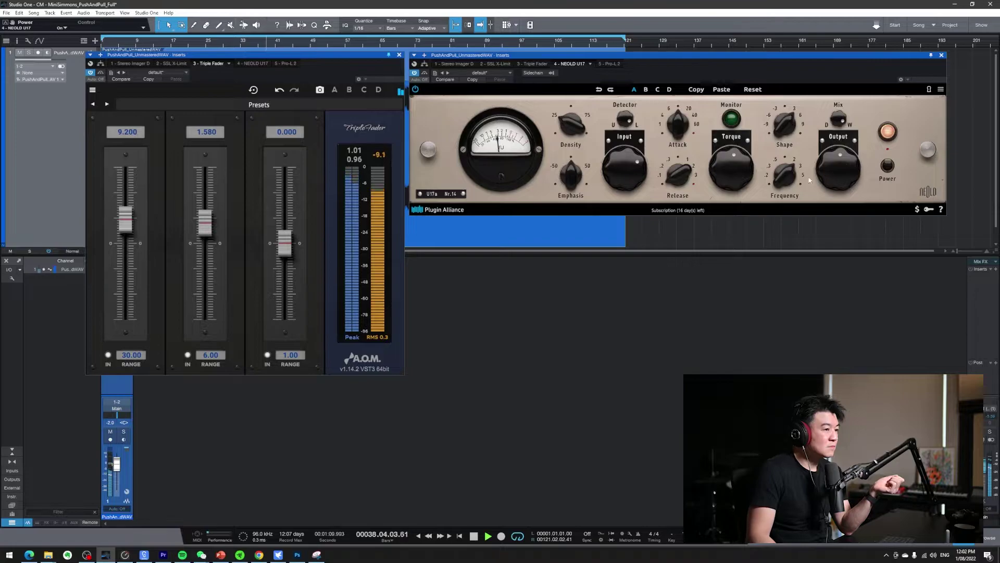
mouse_move(838, 173)
left_click_drag(838, 172, 836, 167)
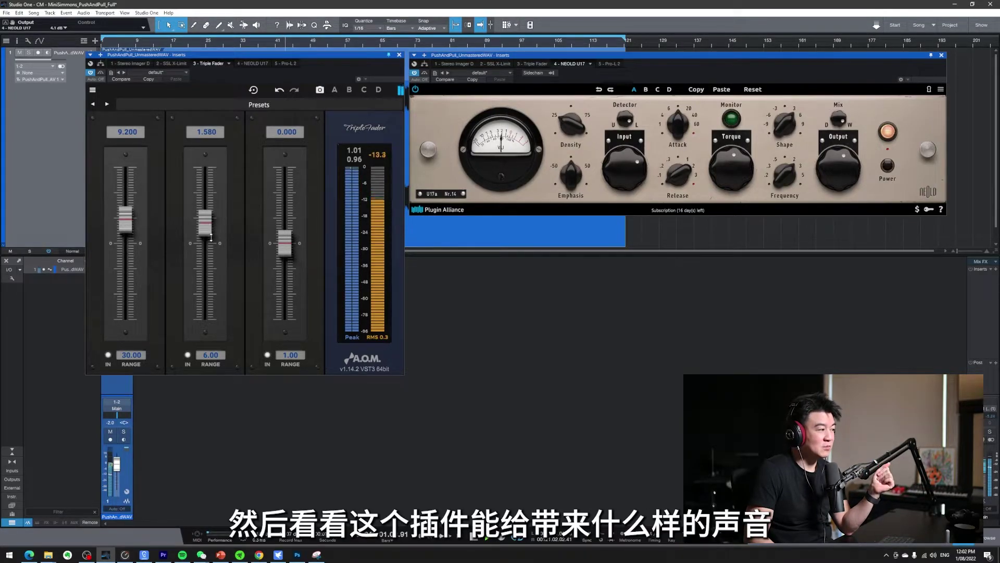
Step: Sweep the second fader between 5.360 and -4.860 during playback and settle it at 1.400
left_click_drag(210, 235, 206, 175)
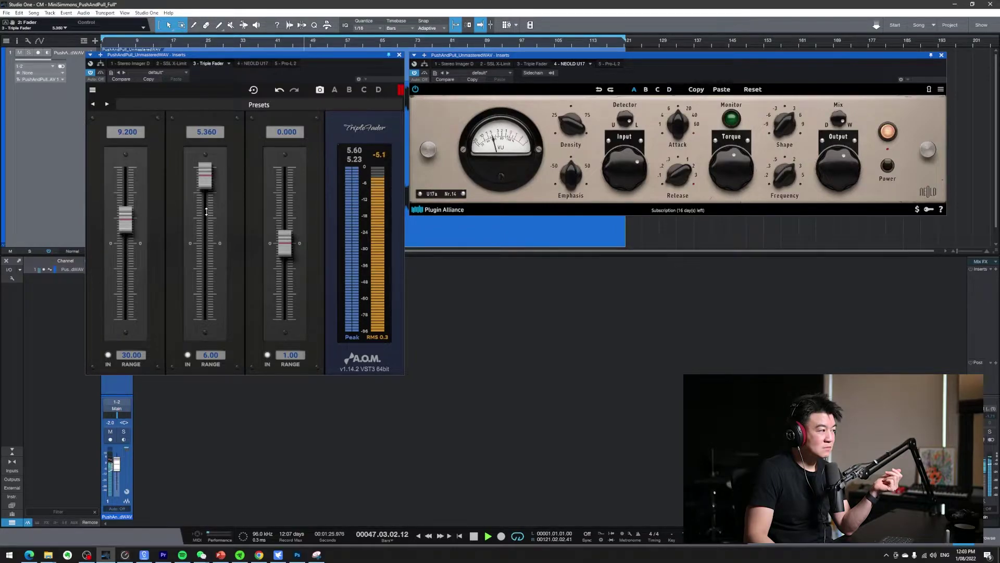
left_click_drag(205, 177, 205, 303)
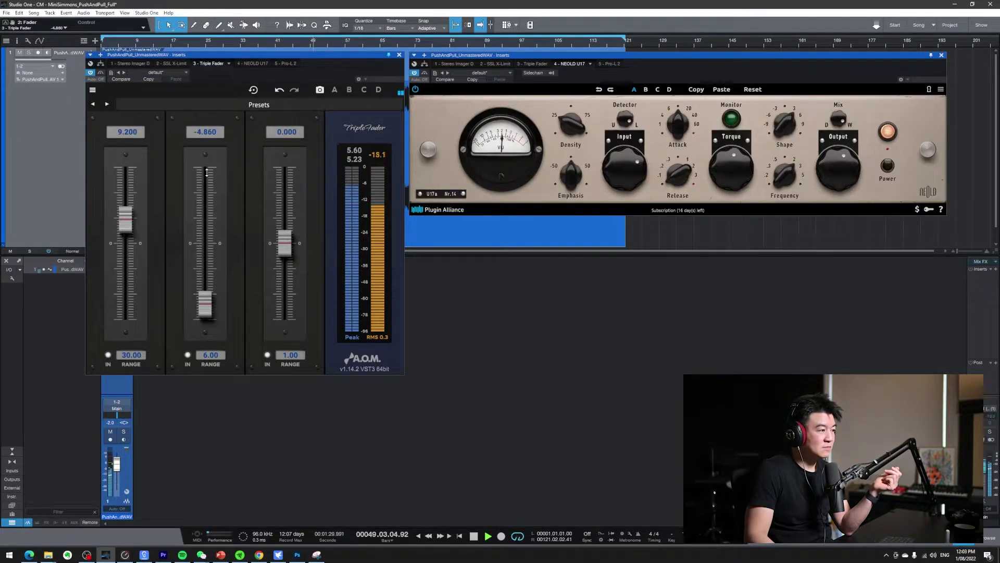
left_click_drag(206, 173, 207, 109)
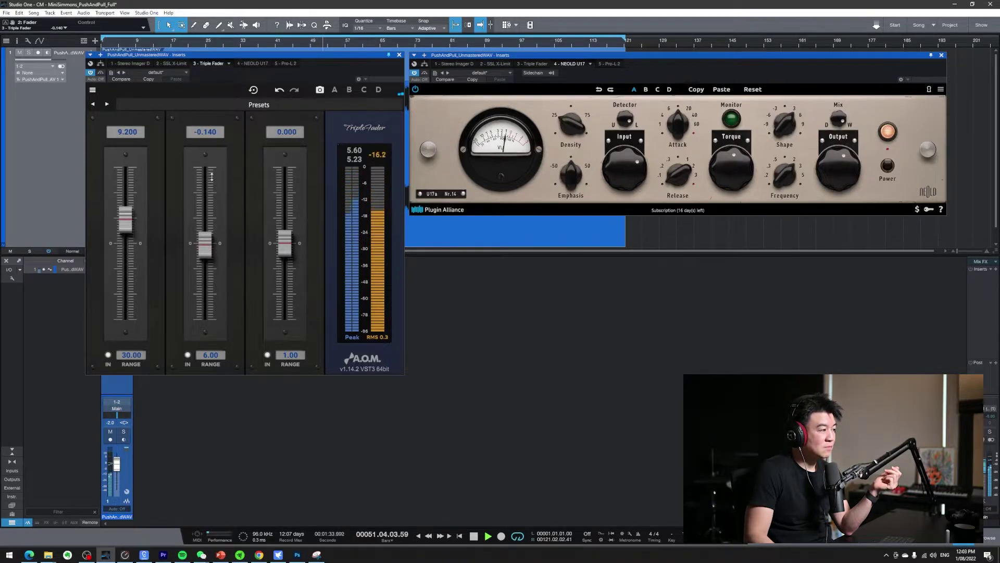
left_click_drag(206, 172, 206, 165)
left_click_drag(200, 266, 200, 253)
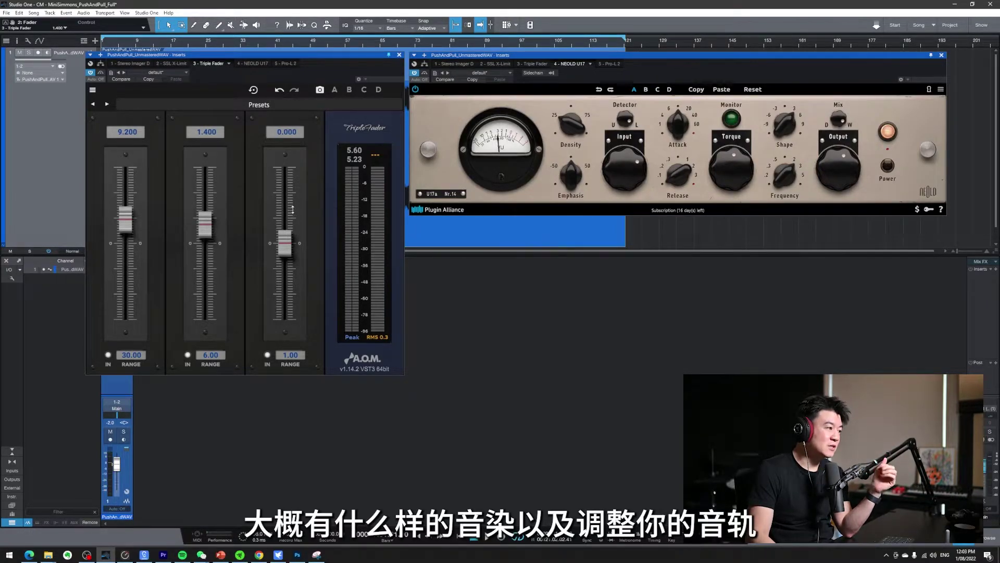
Step: Show the Pro-L 2 insert beside Triple Fader and reset the first and second faders to 0.000
left_click(604, 64)
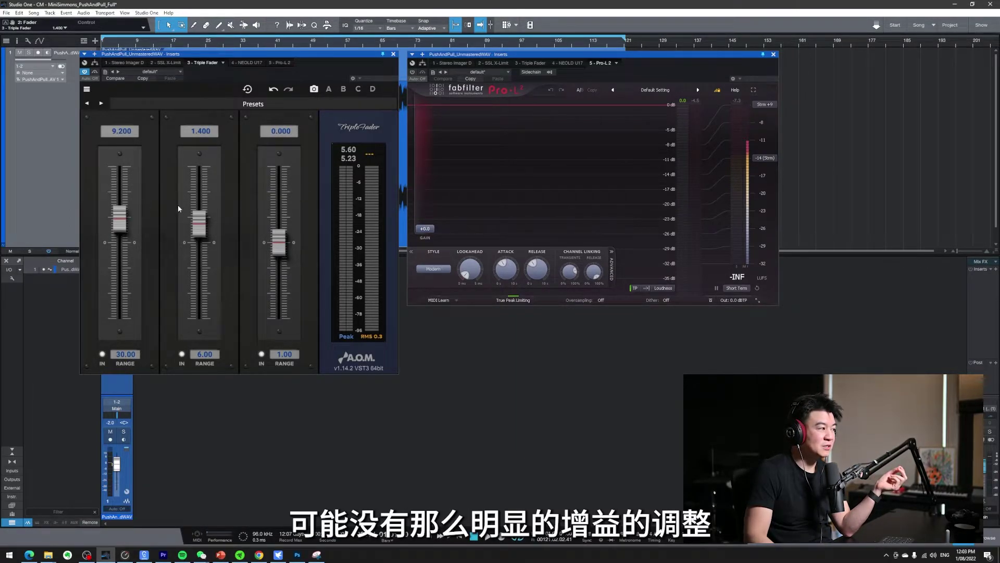
double_click(119, 219)
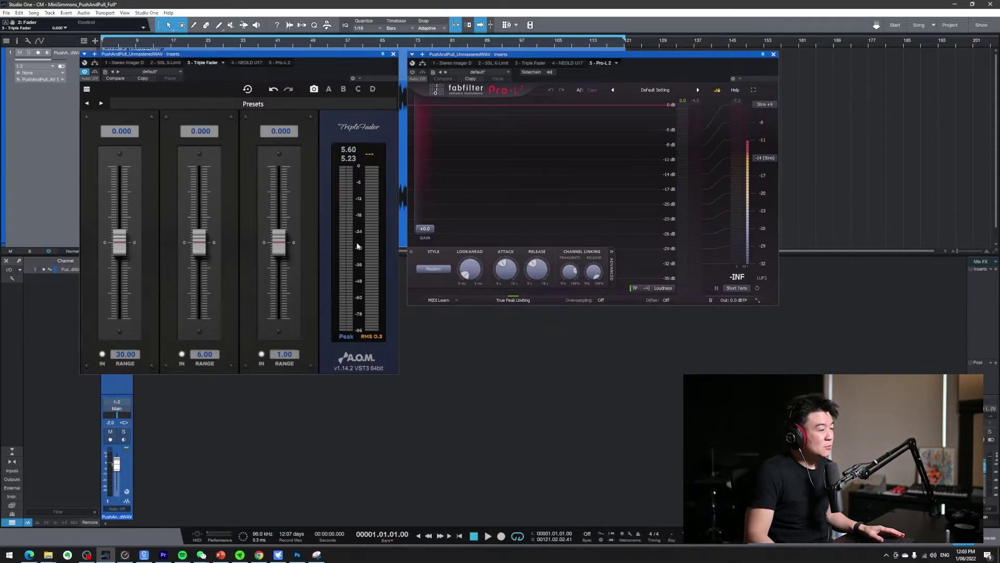
Step: Activate the Pro-L 2 limiter during playback and set its output level to -1 dB
key("space")
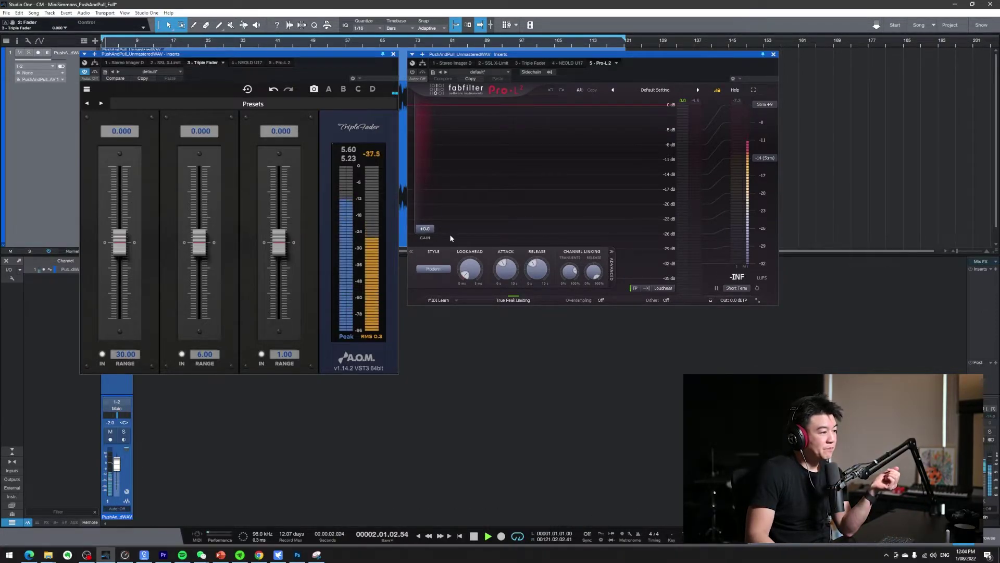
left_click(413, 73)
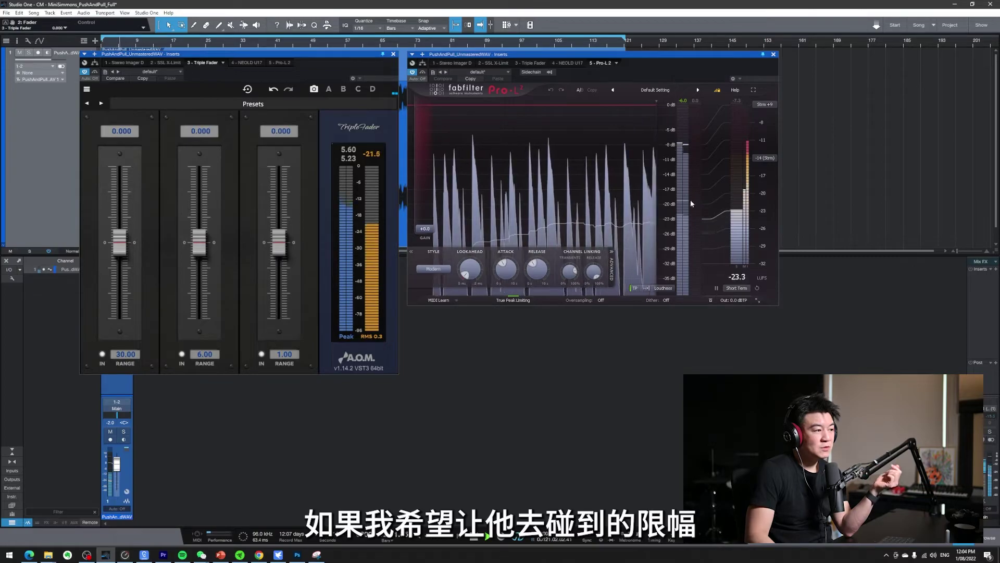
double_click(737, 302)
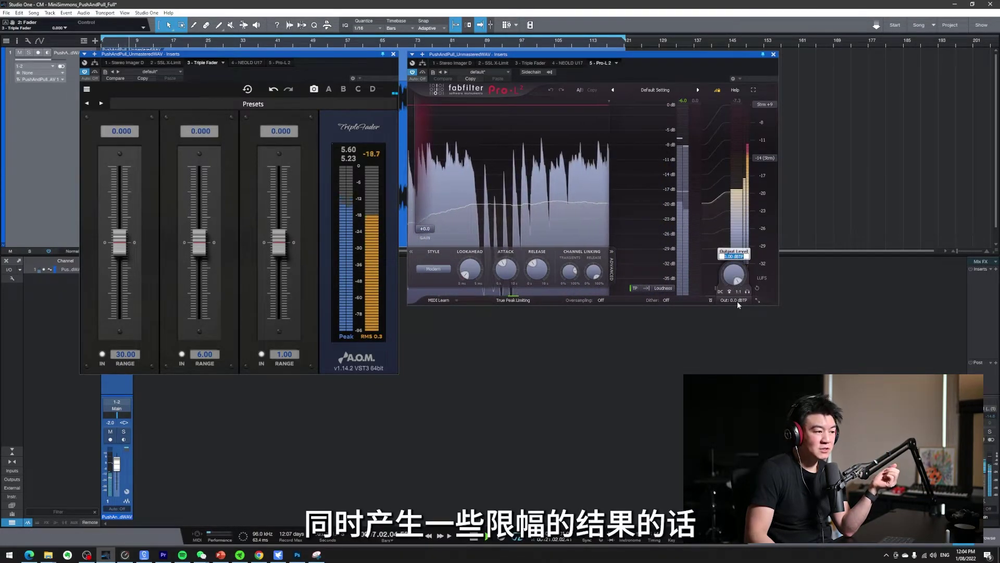
type("-1")
key("Return")
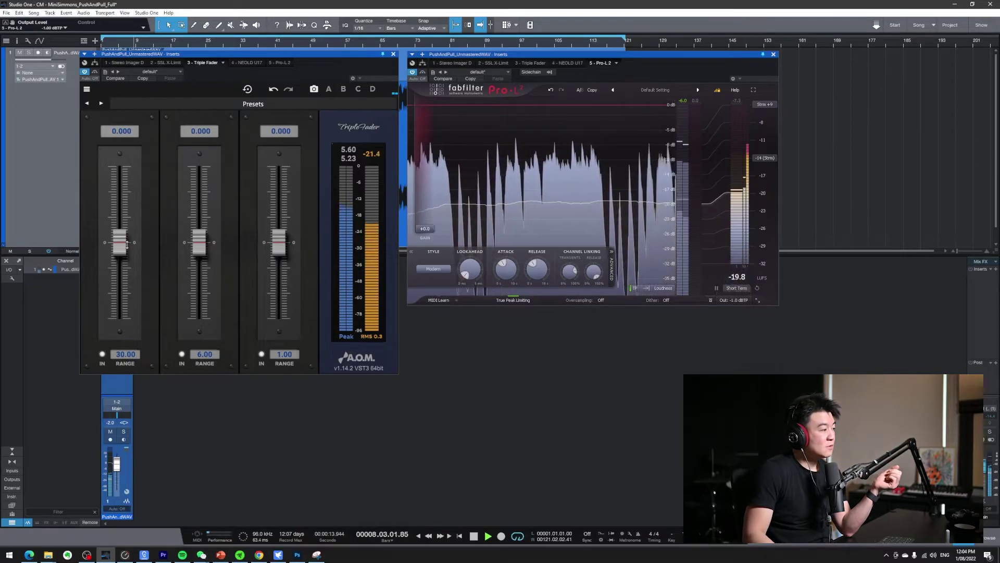
Step: Raise the first fader to 11.500 and the second fader to 2.820 to drive the limiter
left_click_drag(120, 235, 119, 220)
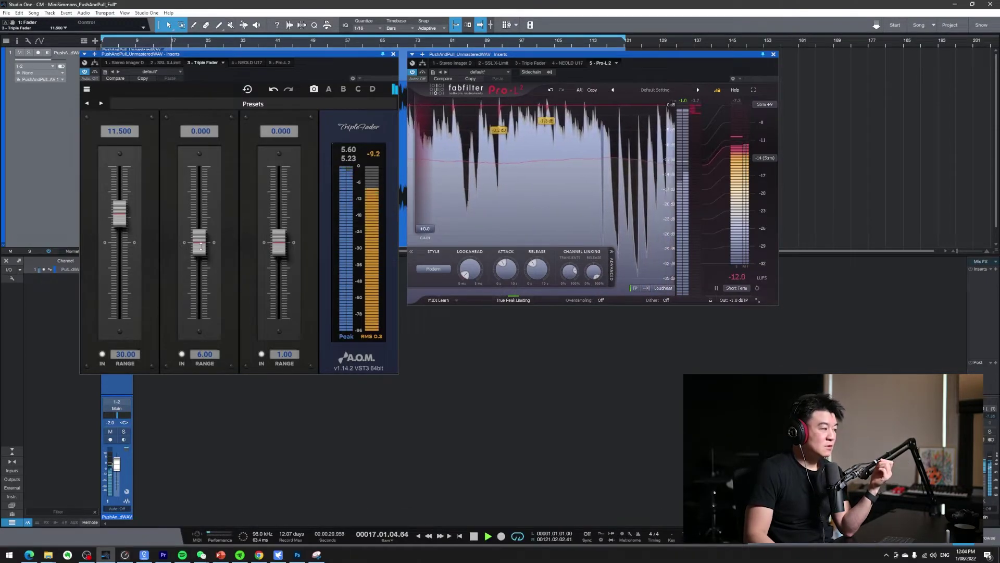
left_click_drag(201, 249, 196, 169)
key("space")
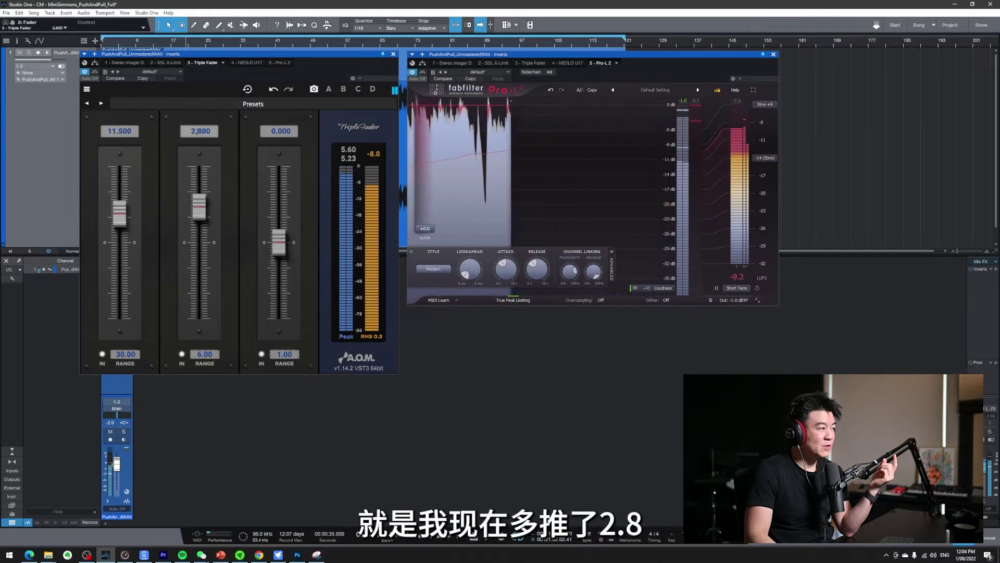
left_click_drag(197, 131, 197, 130)
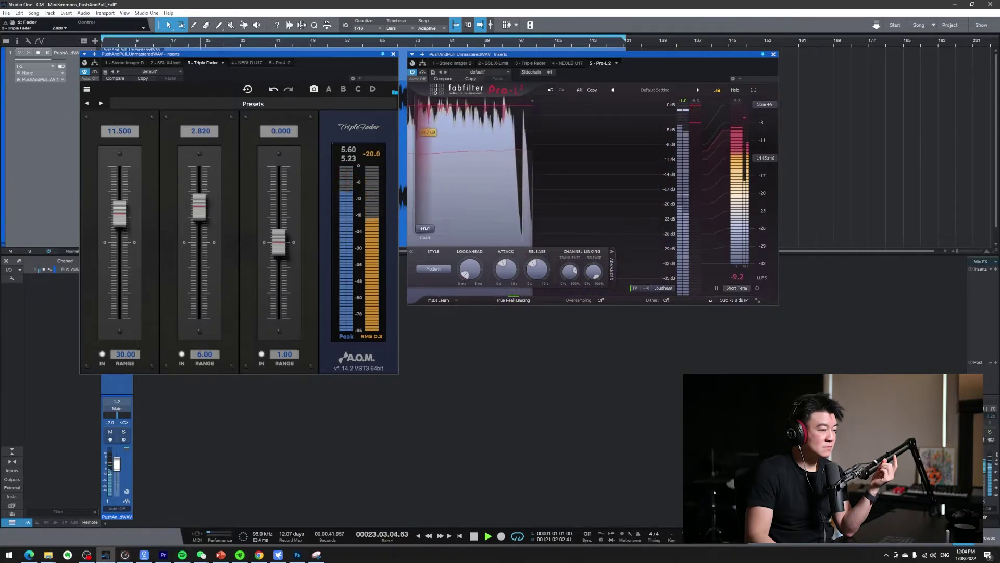
Step: Push the second fader up to 5.260 and bring it back down to 3.820
left_click_drag(200, 209, 203, 198)
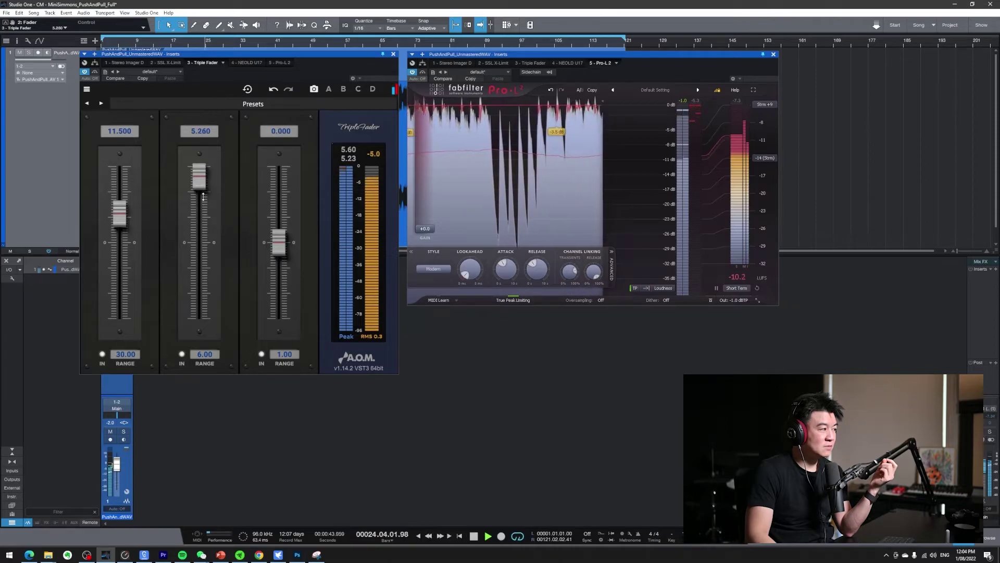
left_click_drag(199, 177, 199, 192)
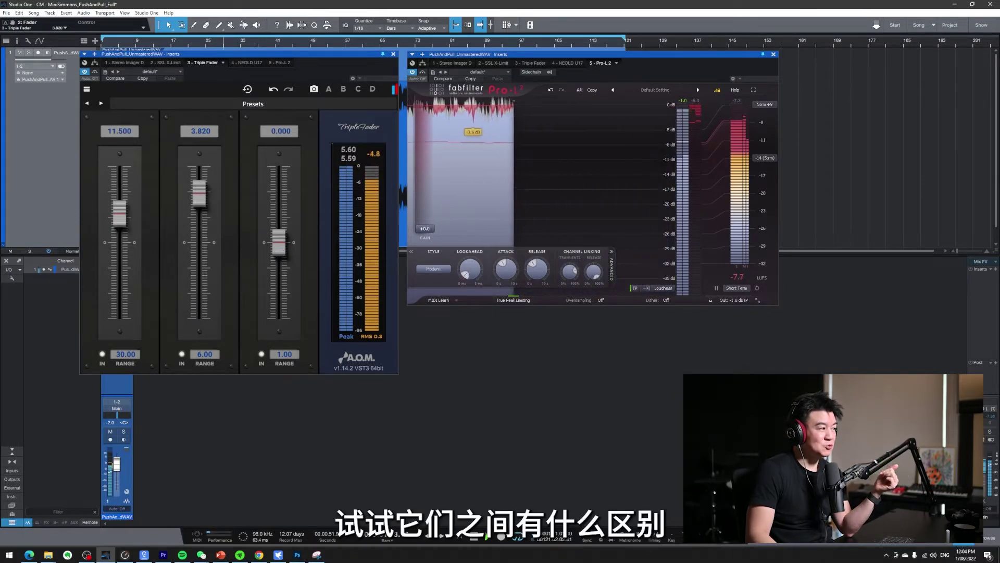
Step: Sweep the third fader up to 1.000 and down to -1.000 while the track plays
left_click_drag(280, 243, 279, 166)
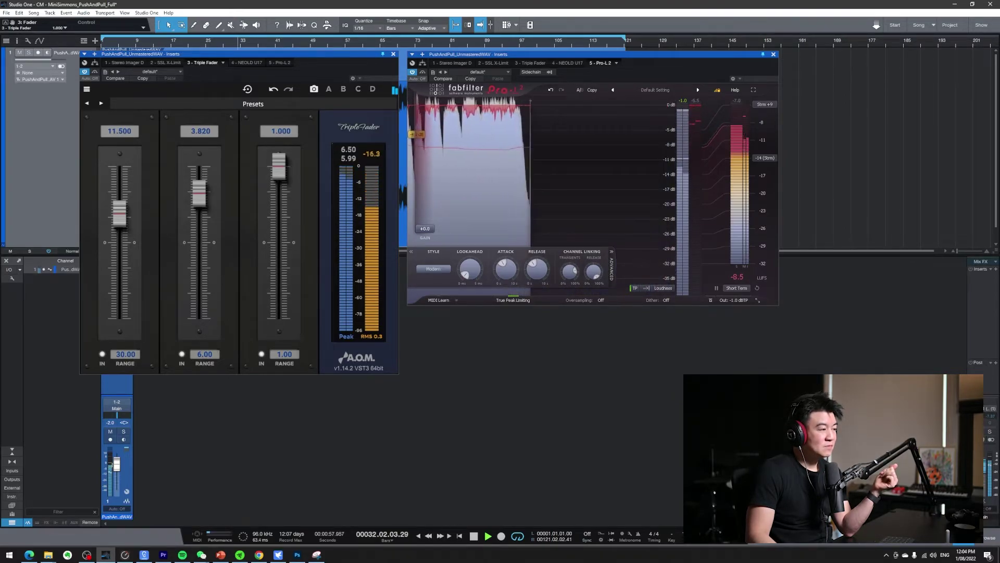
left_click_drag(280, 166, 280, 317)
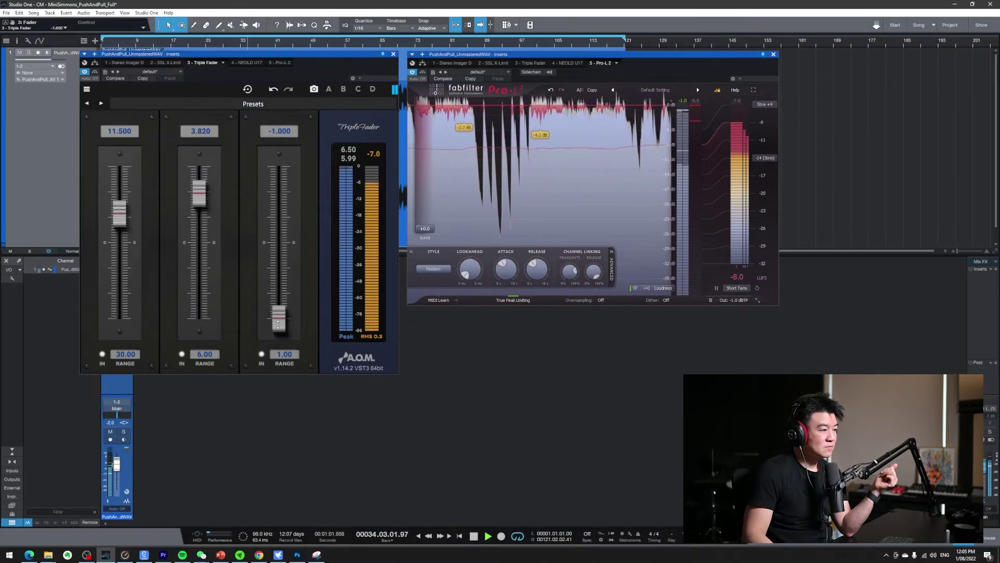
mouse_move(279, 318)
left_mouse_down()
mouse_move(279, 165)
mouse_move(281, 318)
left_mouse_up()
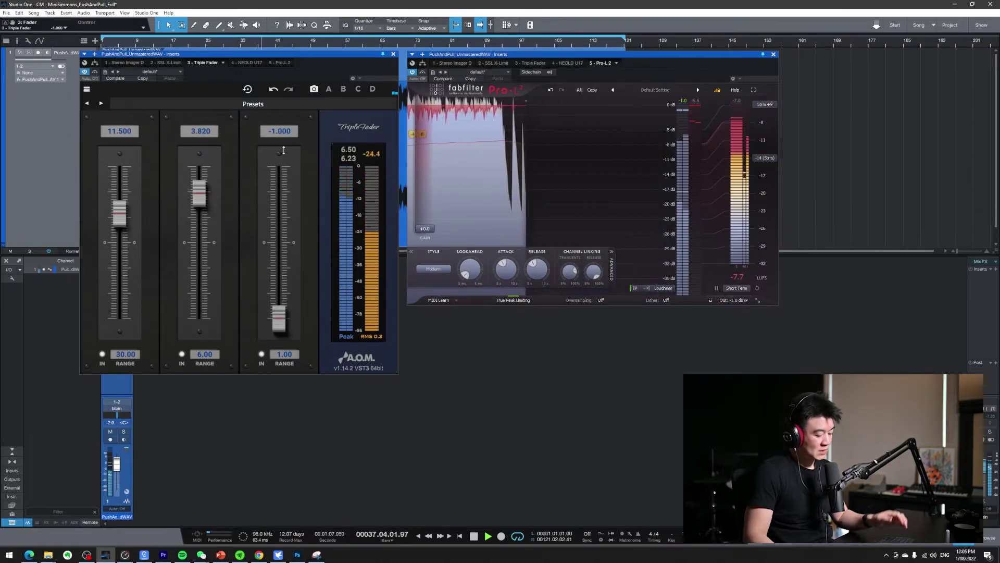